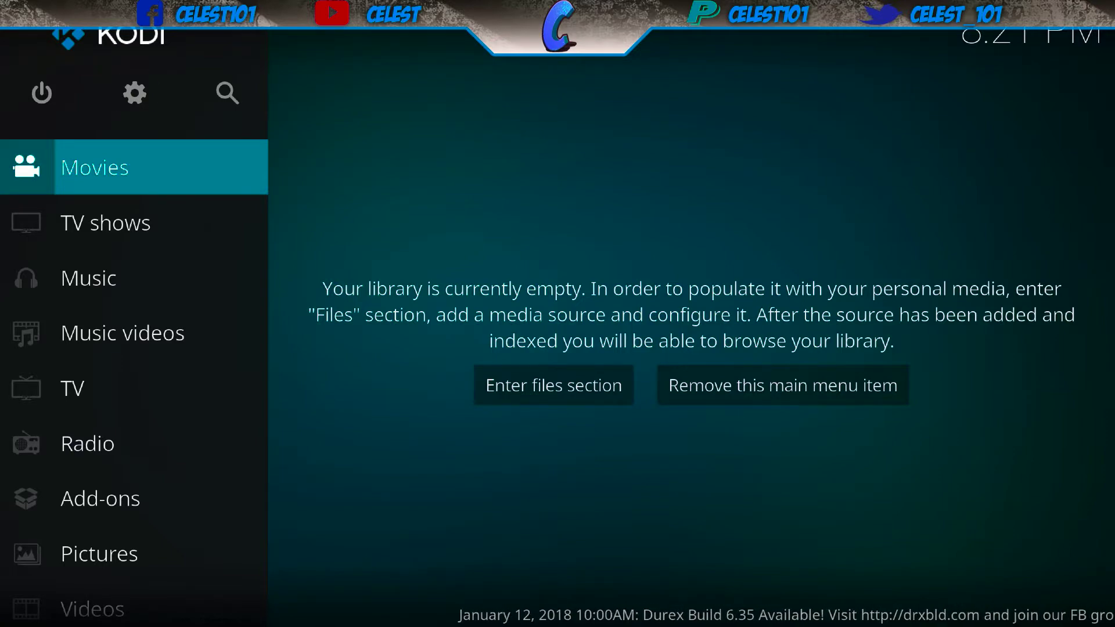
- Confirm Unknown sources is enabled under System > Add-ons, then return to the System overview
click(134, 93)
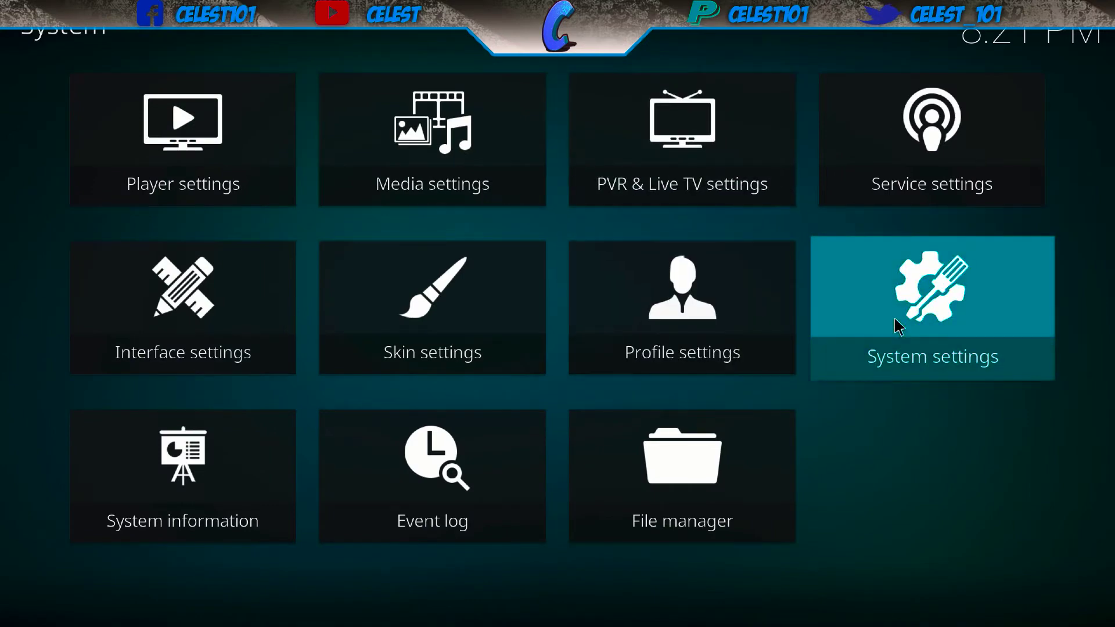
click(894, 319)
mouse_move(38, 175)
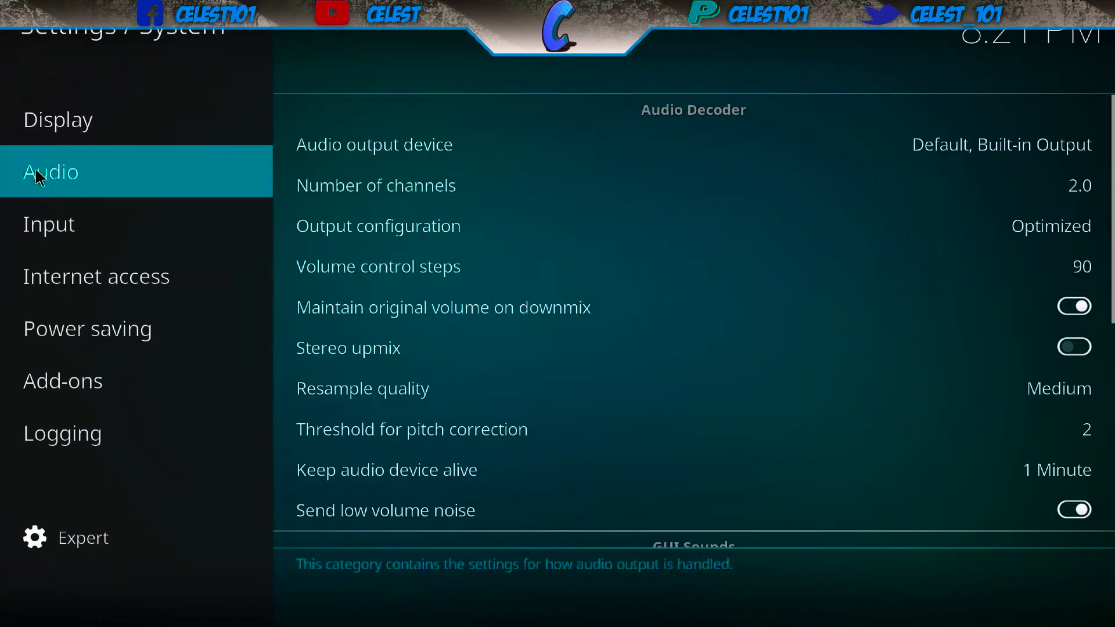
mouse_move(74, 402)
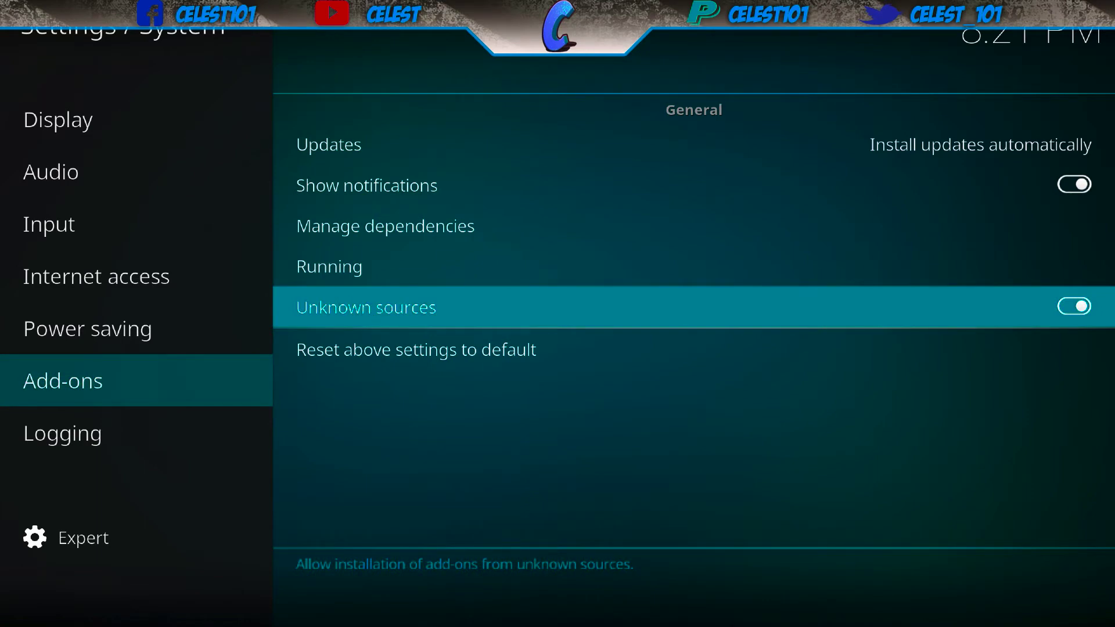
key(Escape)
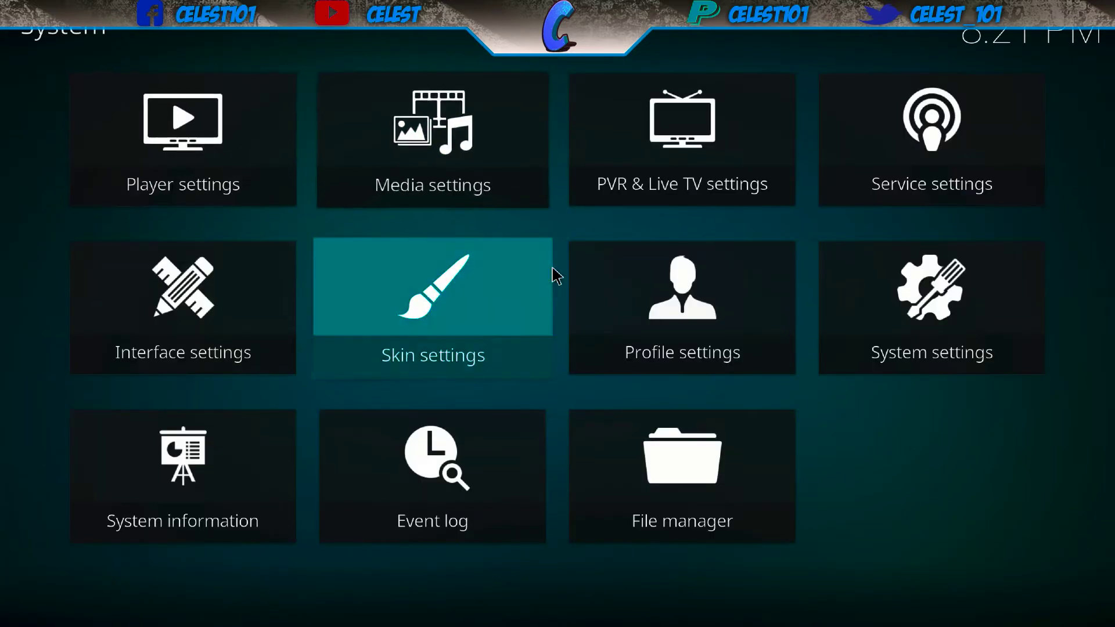
click(689, 486)
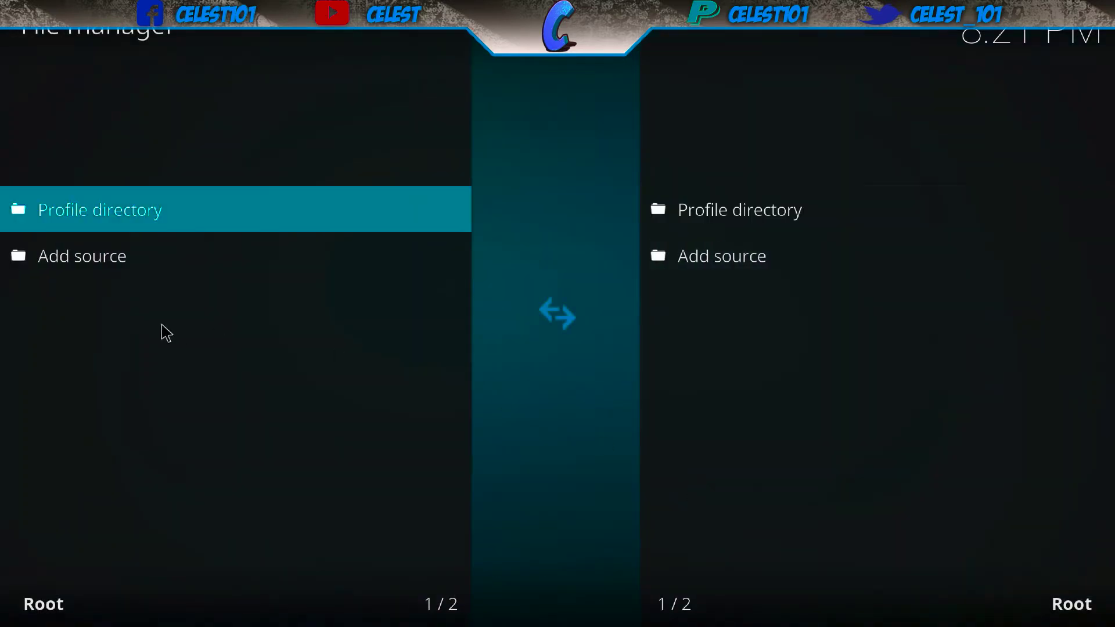
click(91, 258)
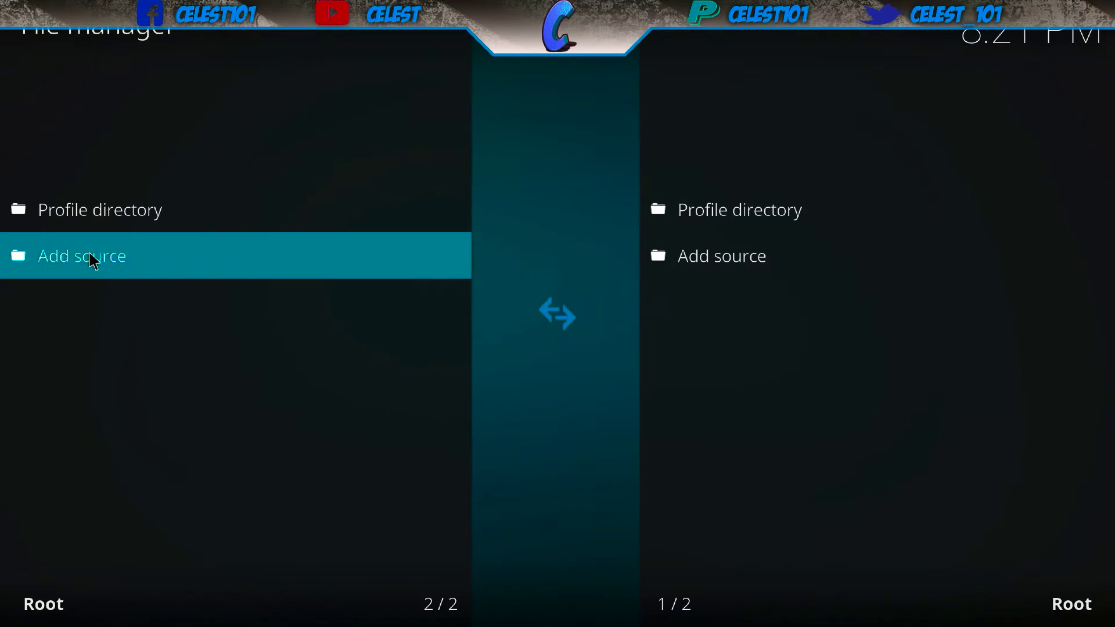
click(372, 221)
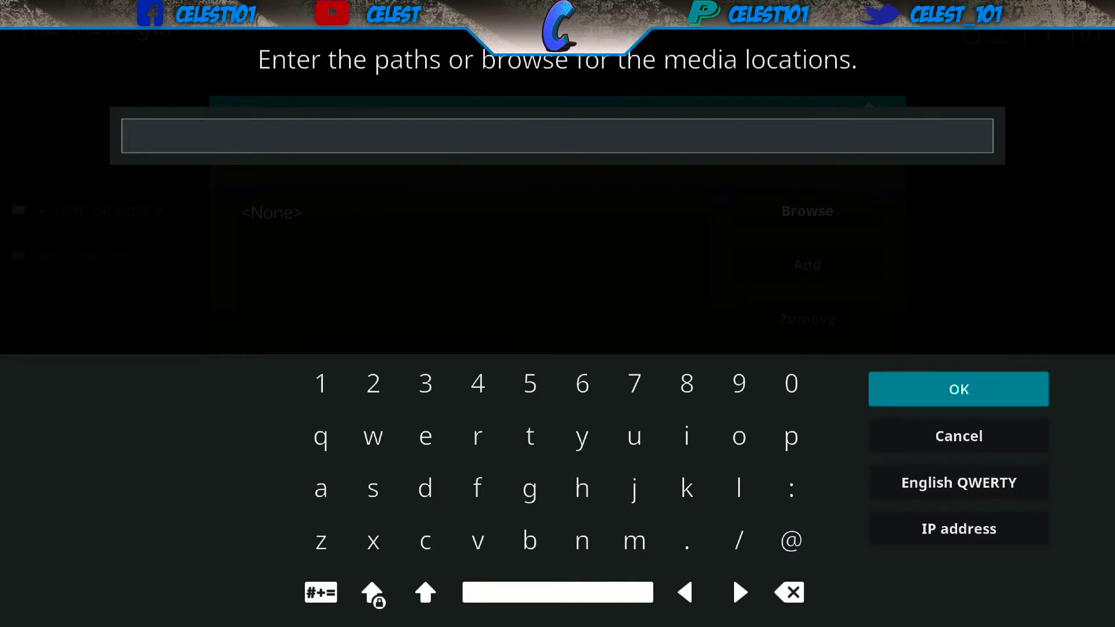
text(http)
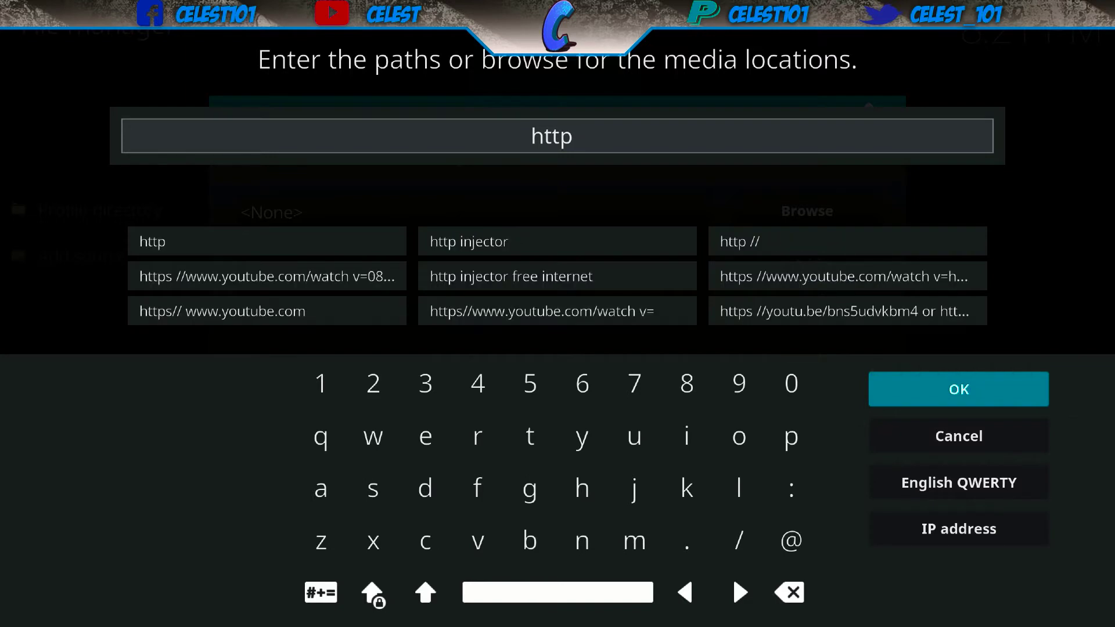
text(://)
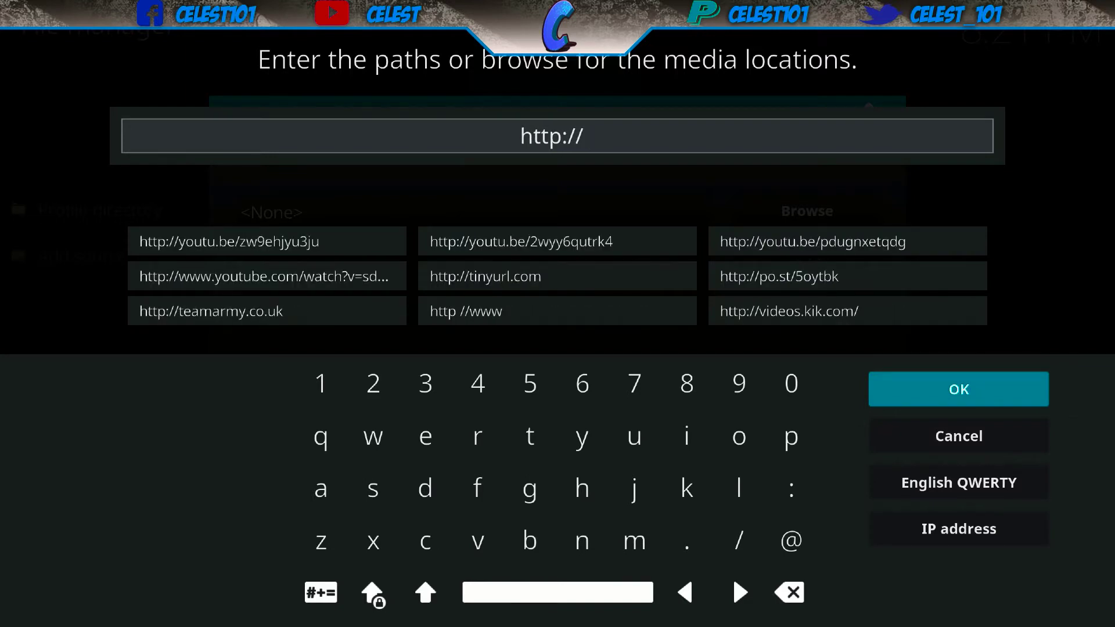
text(archive)
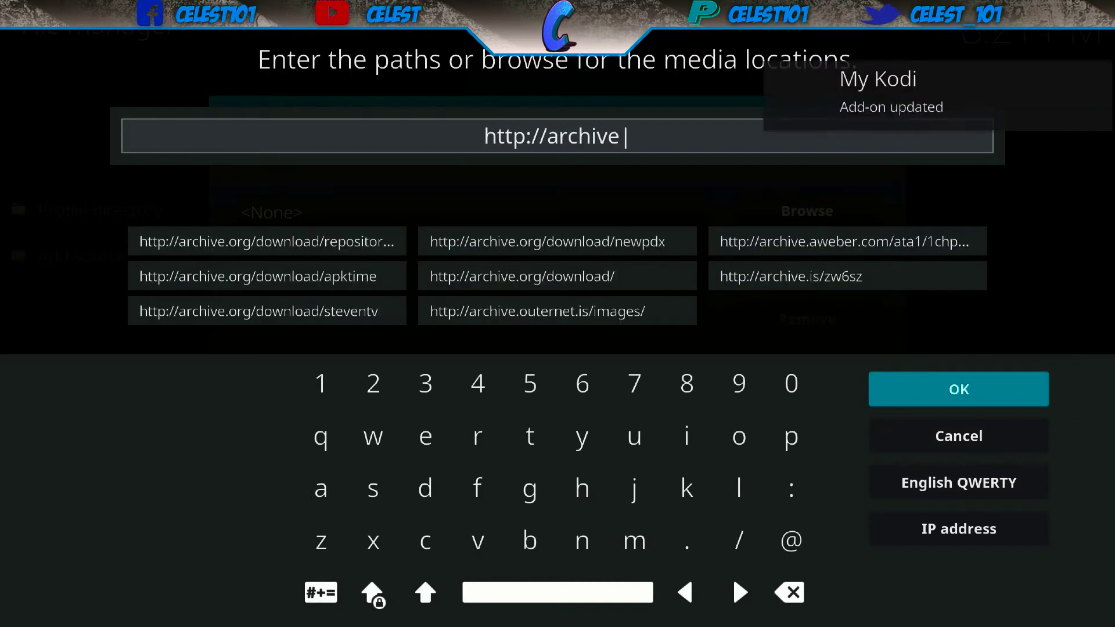
text(.org)
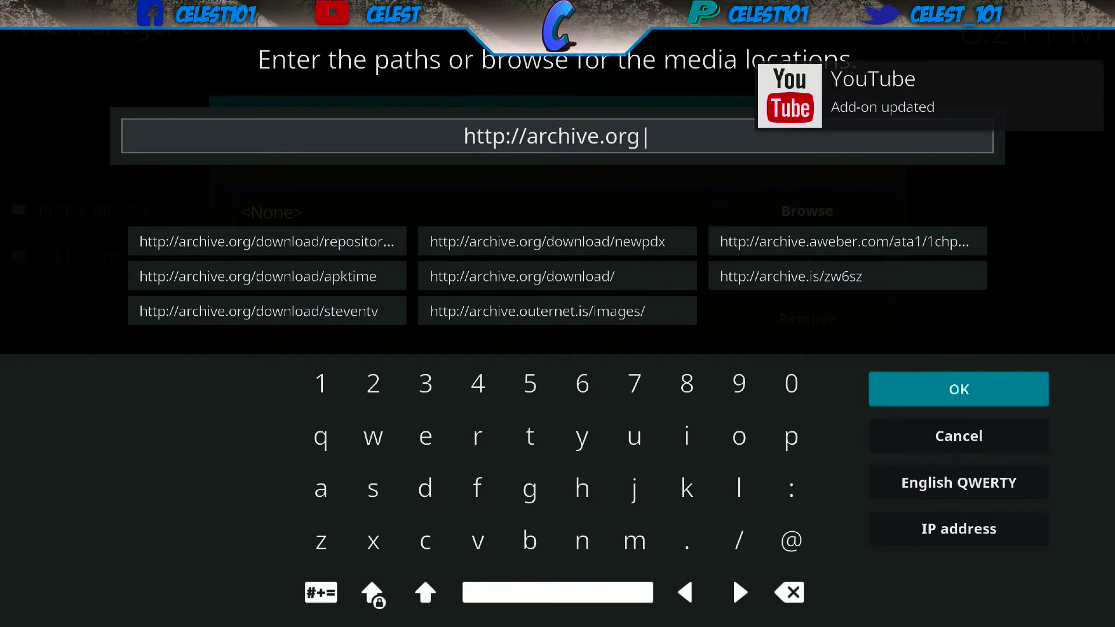
text(/)
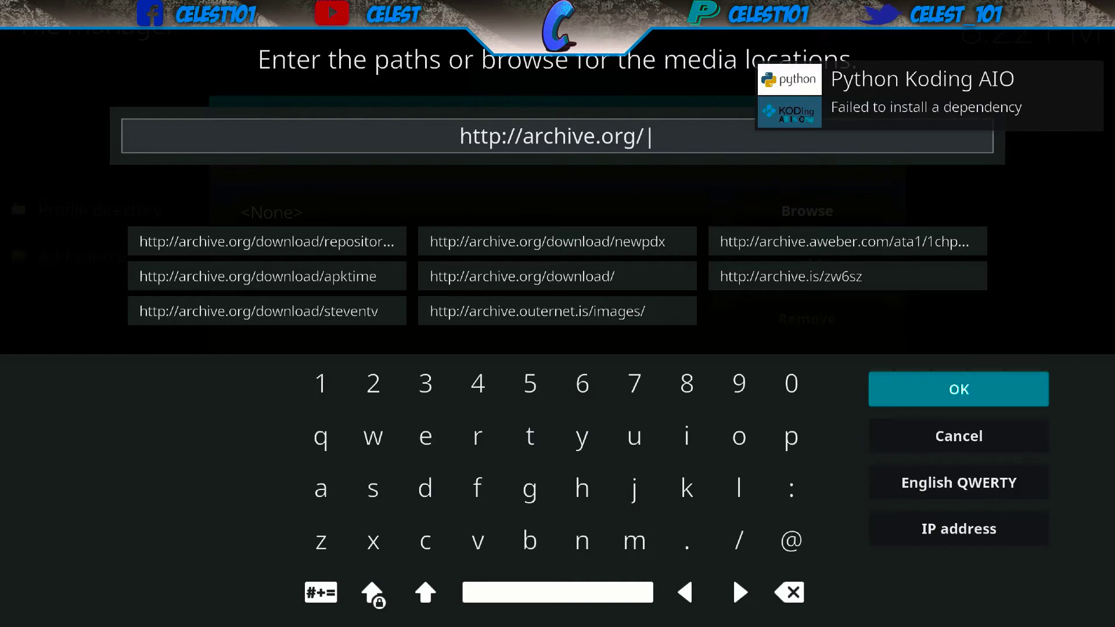
text(download)
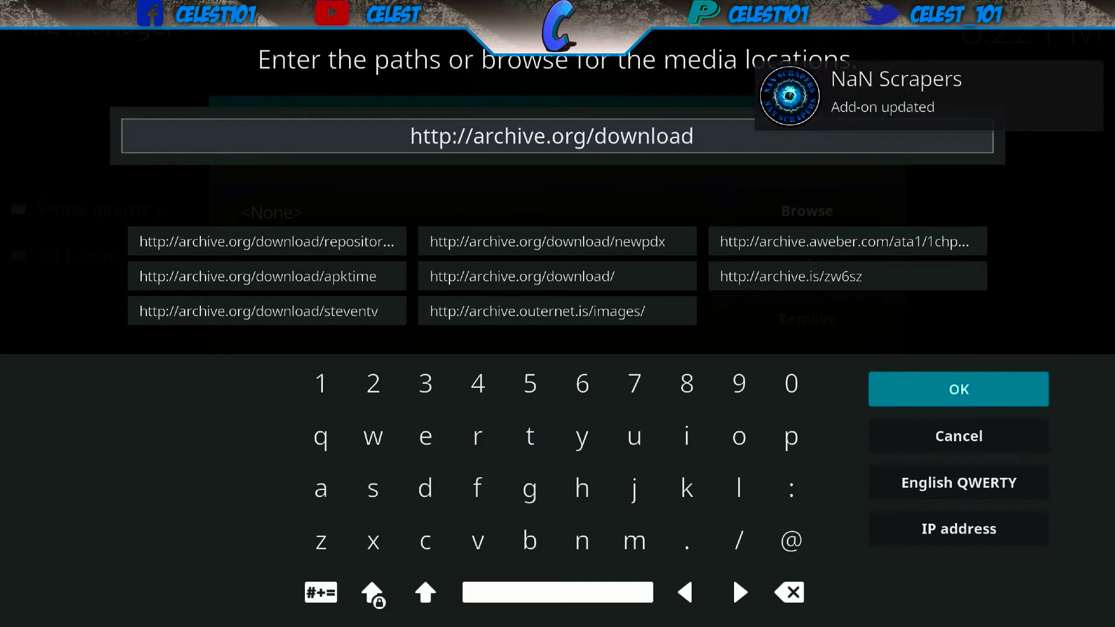
text(/)
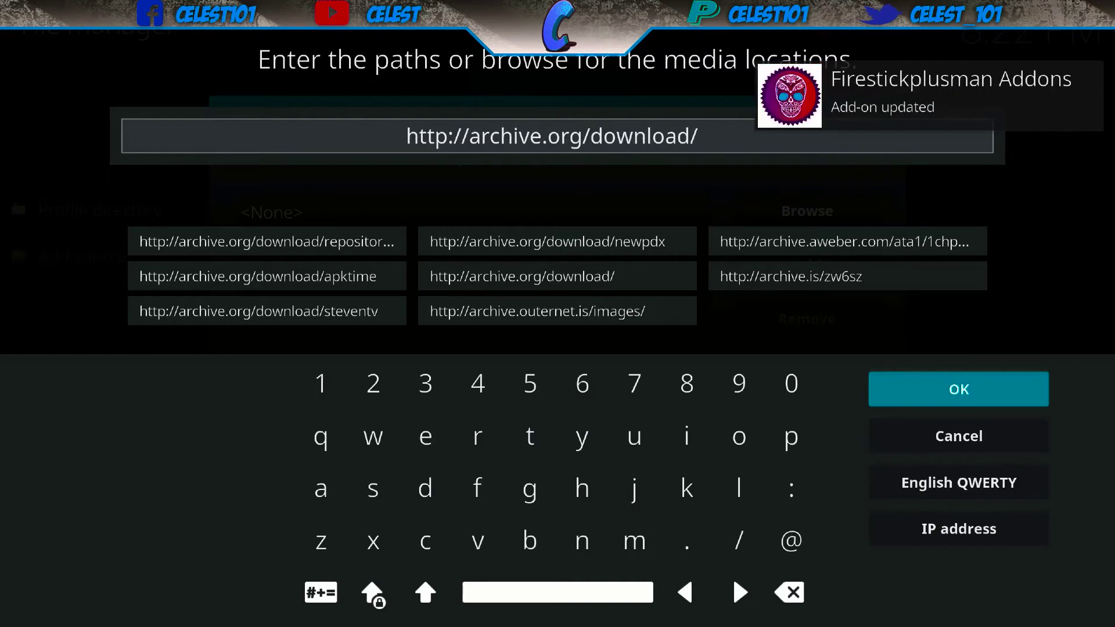
text(judge)
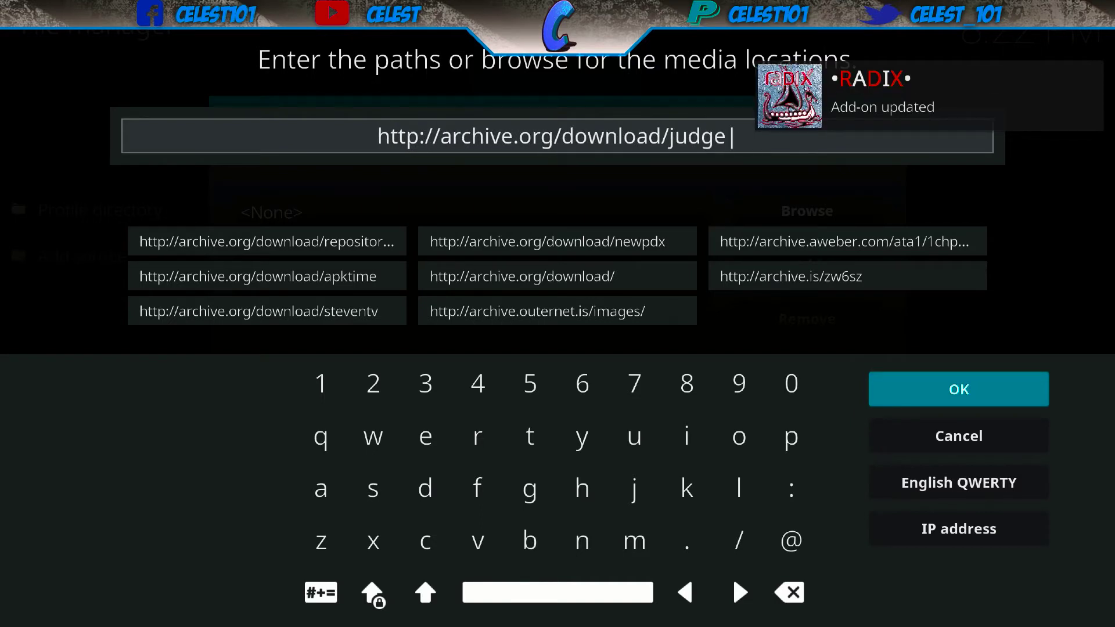
text(zip)
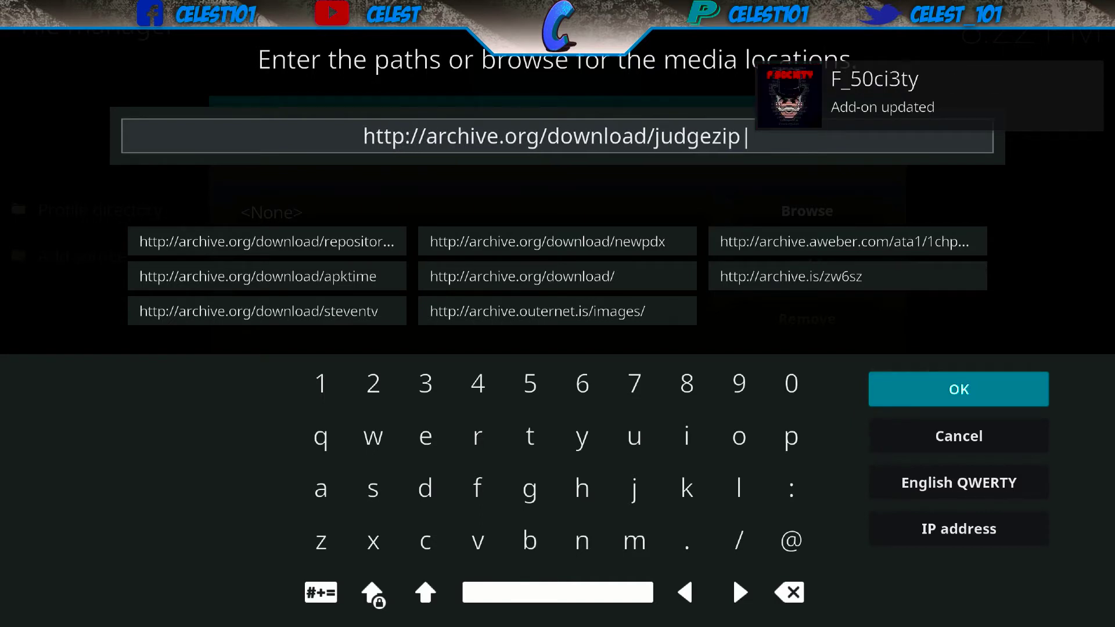
text(s)
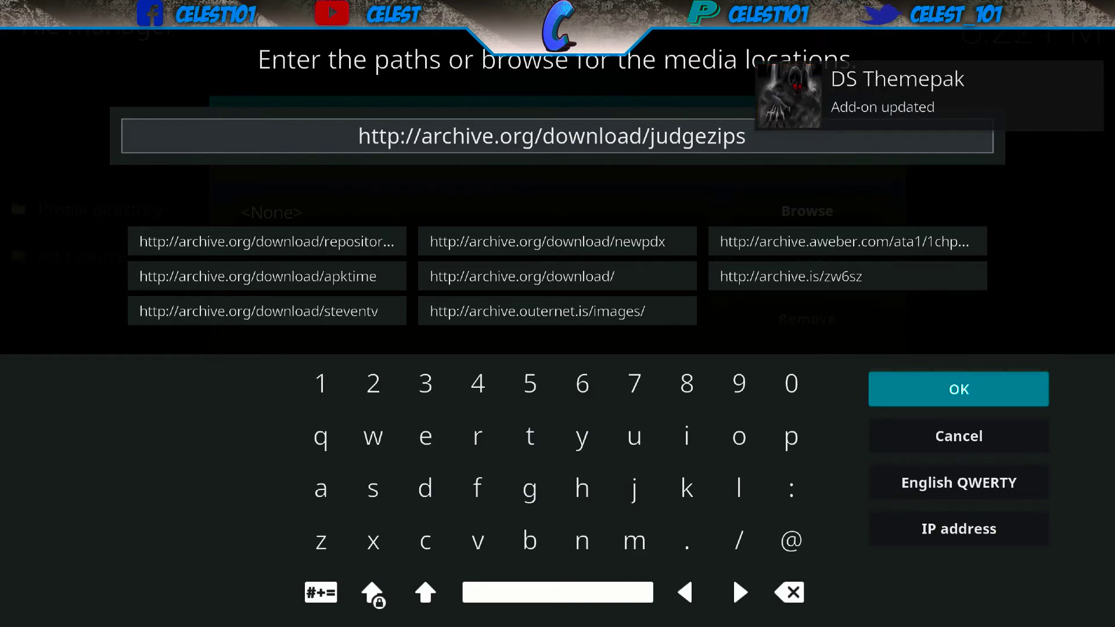
text(/)
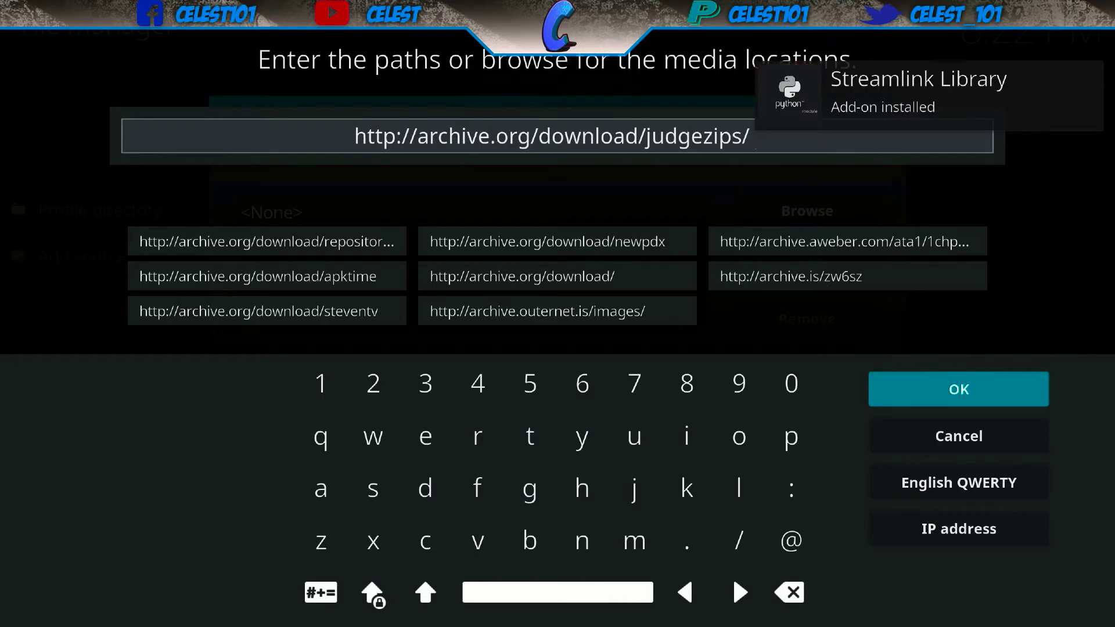
key(Return)
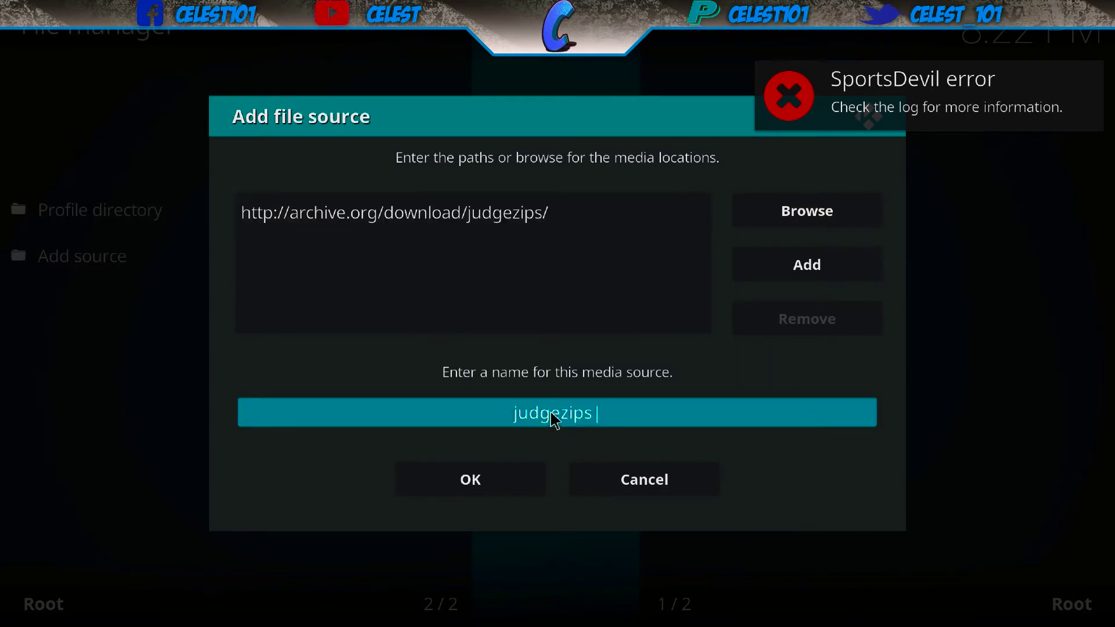
- Prefix the source name with a dot to make '.judgezips' and save the source
key(Left)
key(Left)
key(Left)
key(Left)
key(Left)
key(Left)
key(Left)
key(Left)
key(Left)
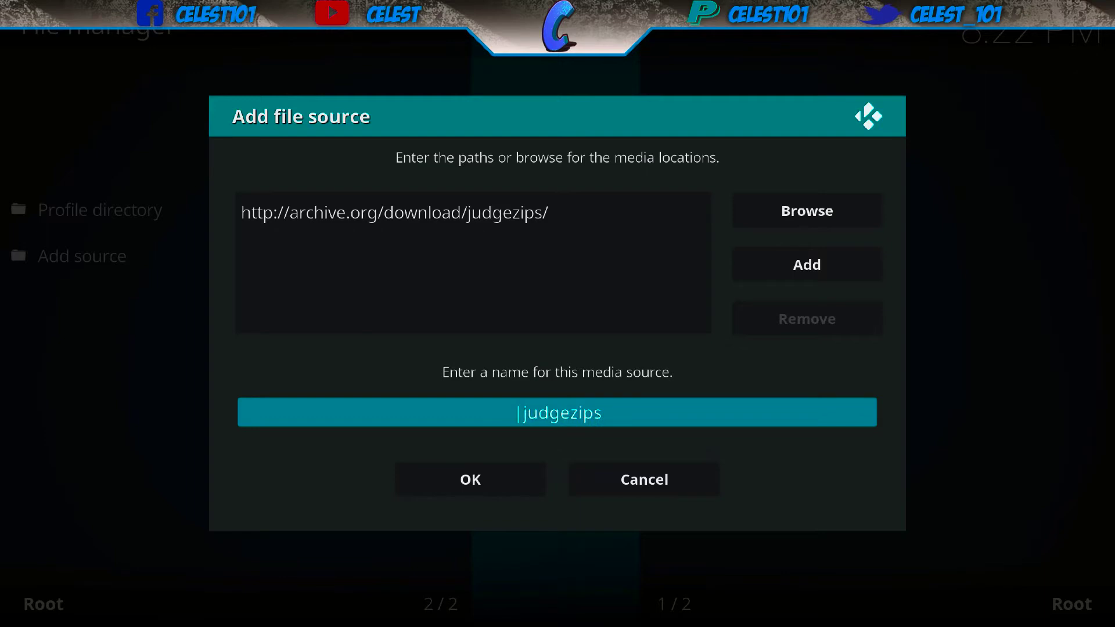
text(.)
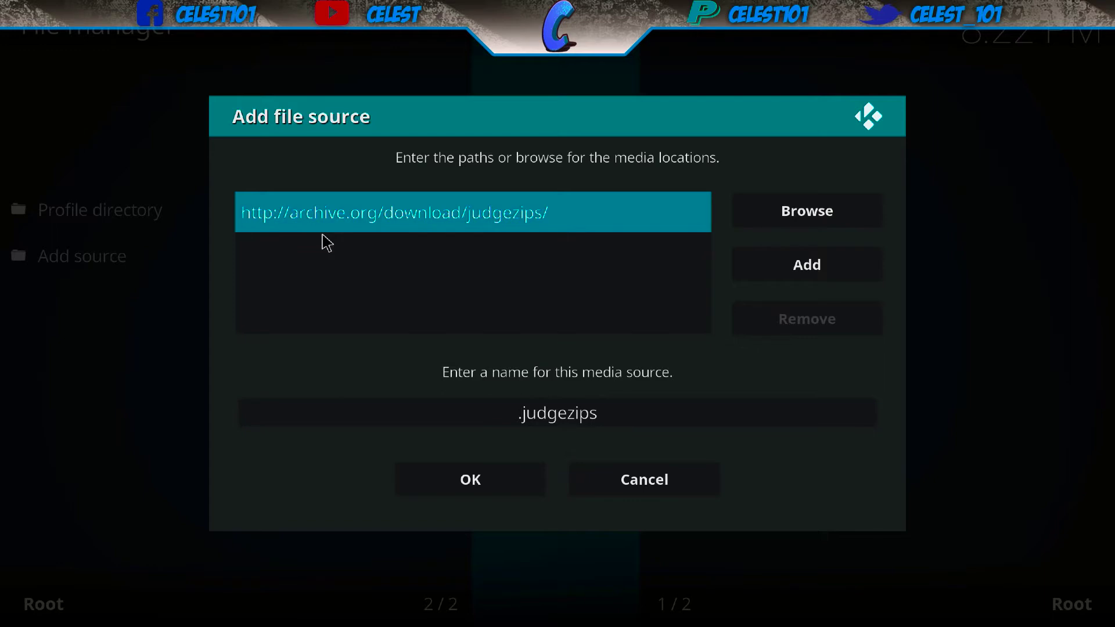
click(504, 475)
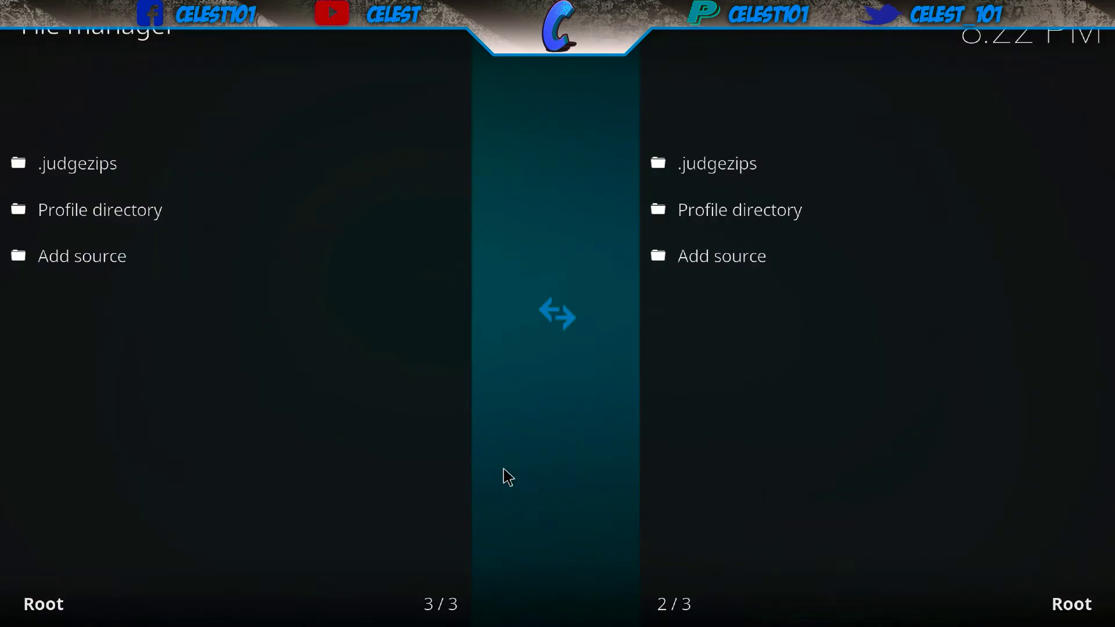
- Return to the home screen and open the add-on browser
key(Escape)
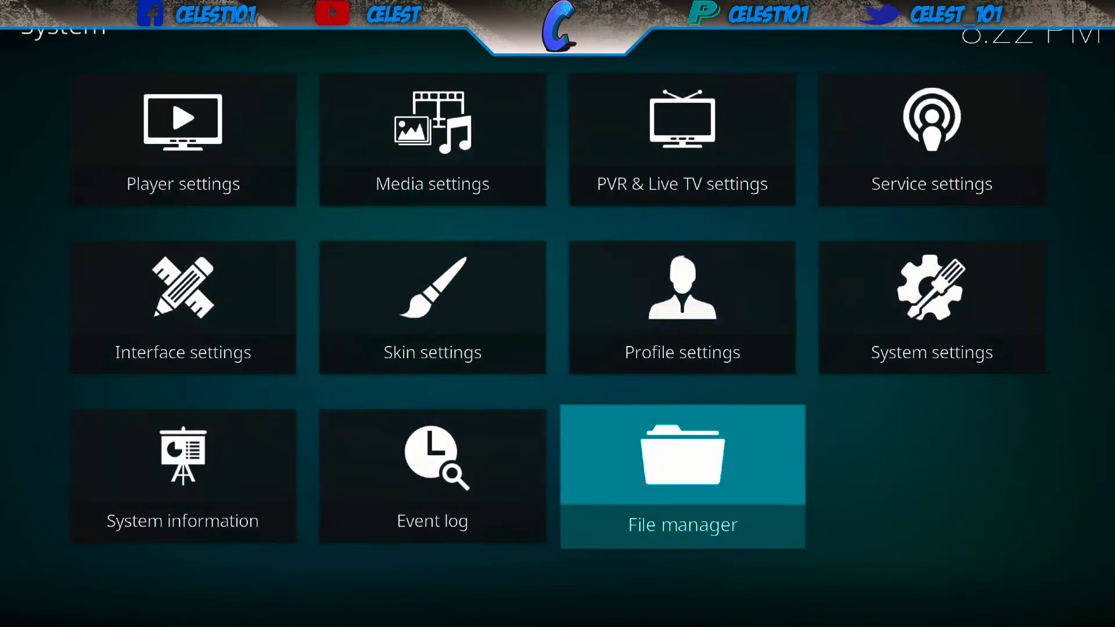
key(Escape)
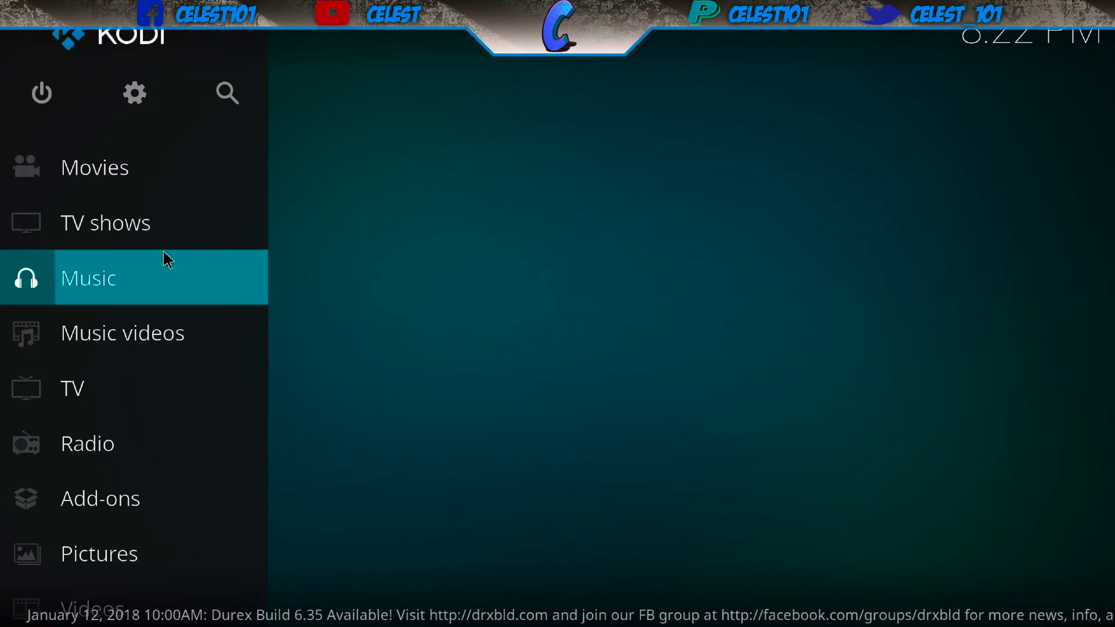
click(131, 503)
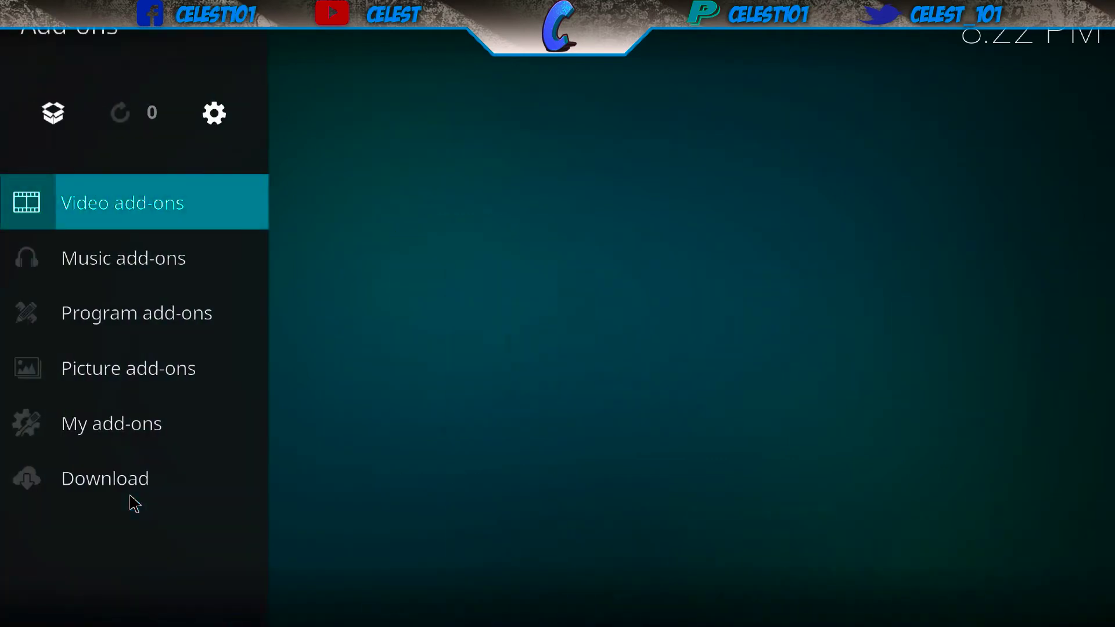
click(46, 115)
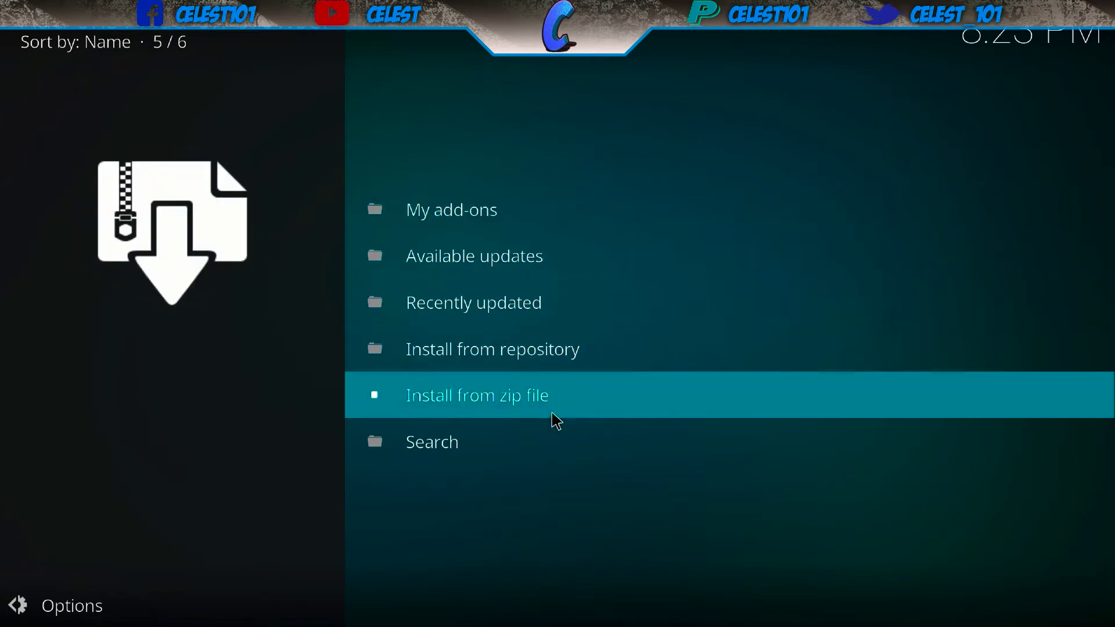
- Install Judgement Repo.zip from the .judgezips source via Install from zip file
click(524, 405)
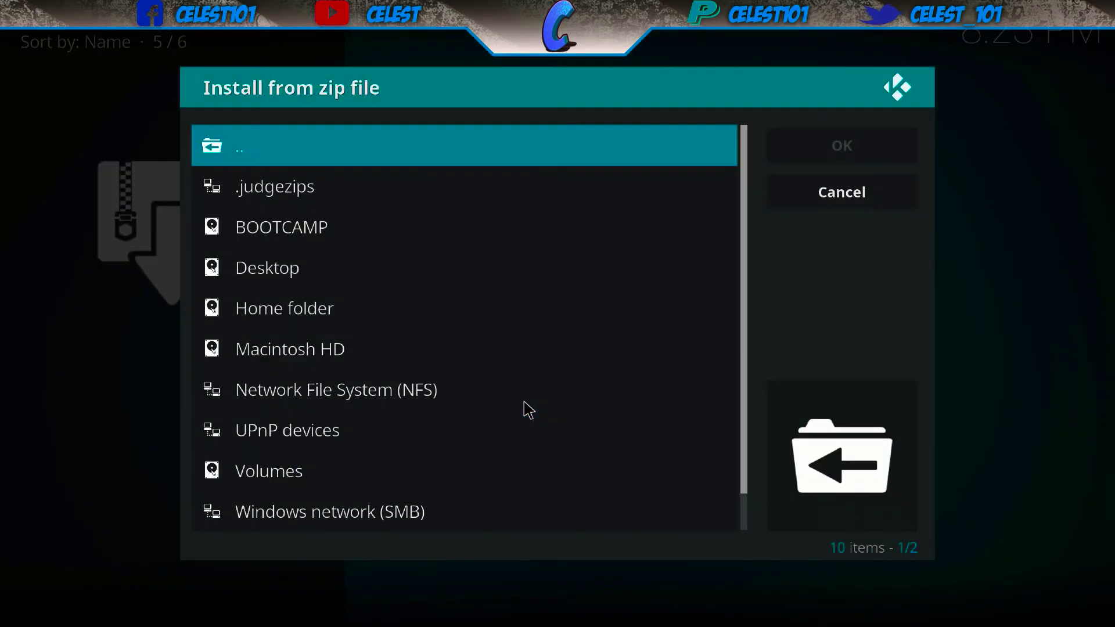
click(329, 203)
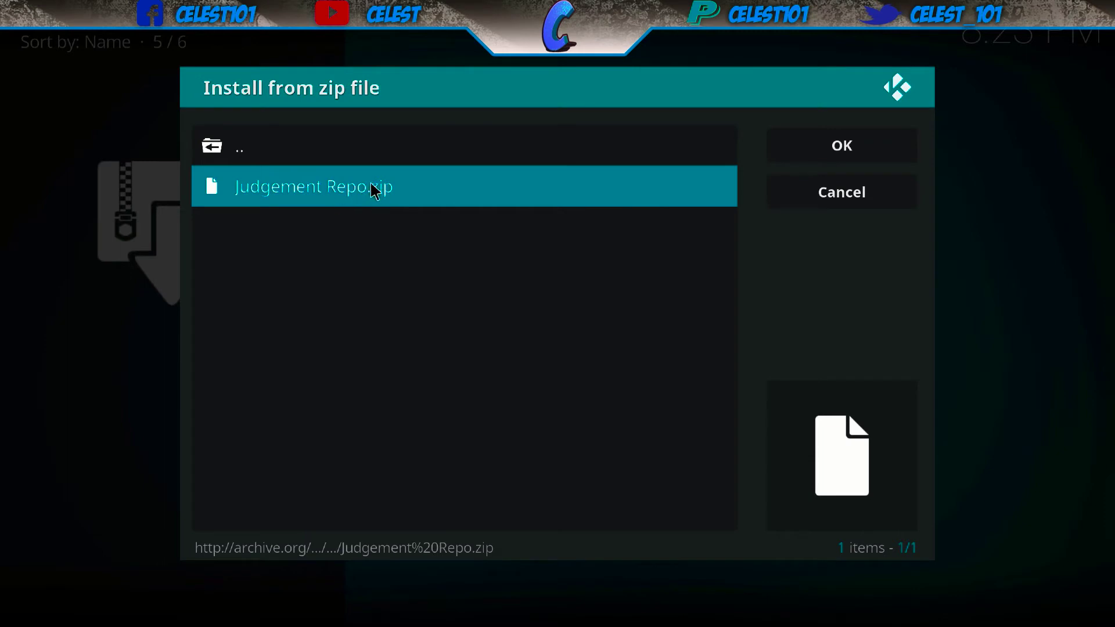
click(373, 190)
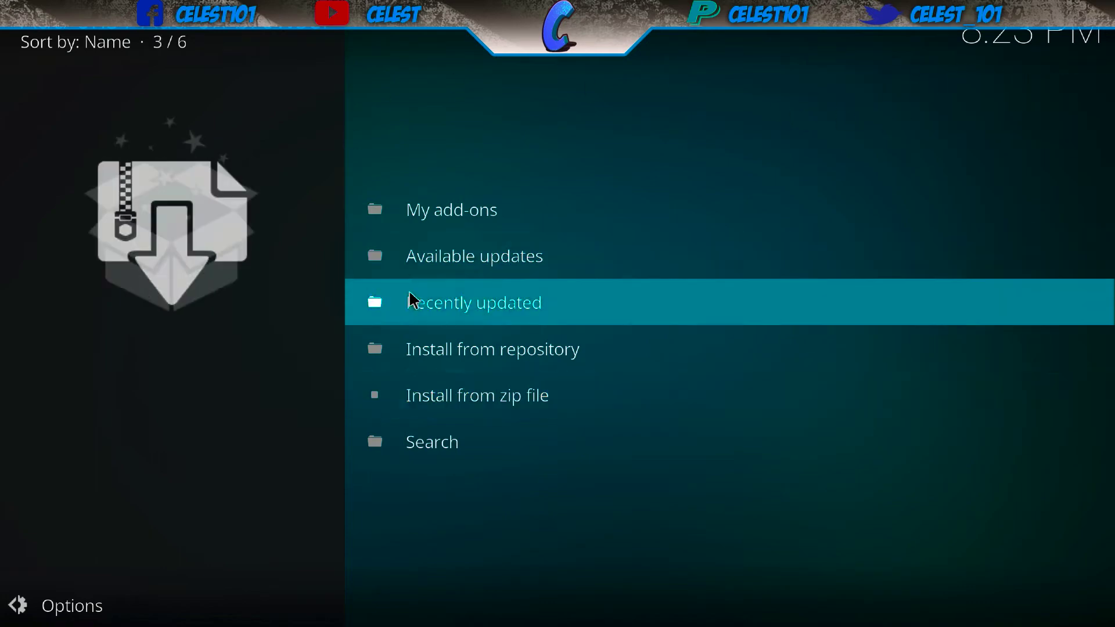
- Open Judgement Repo under Install from repository and view its Video add-ons
click(492, 366)
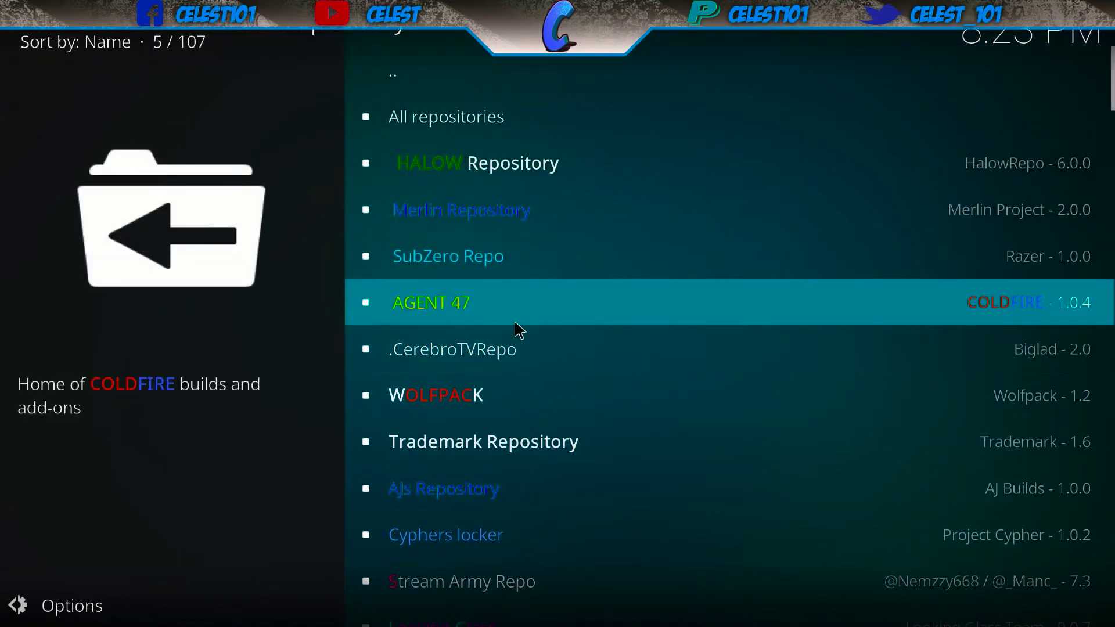
scroll(516, 349, down, 5)
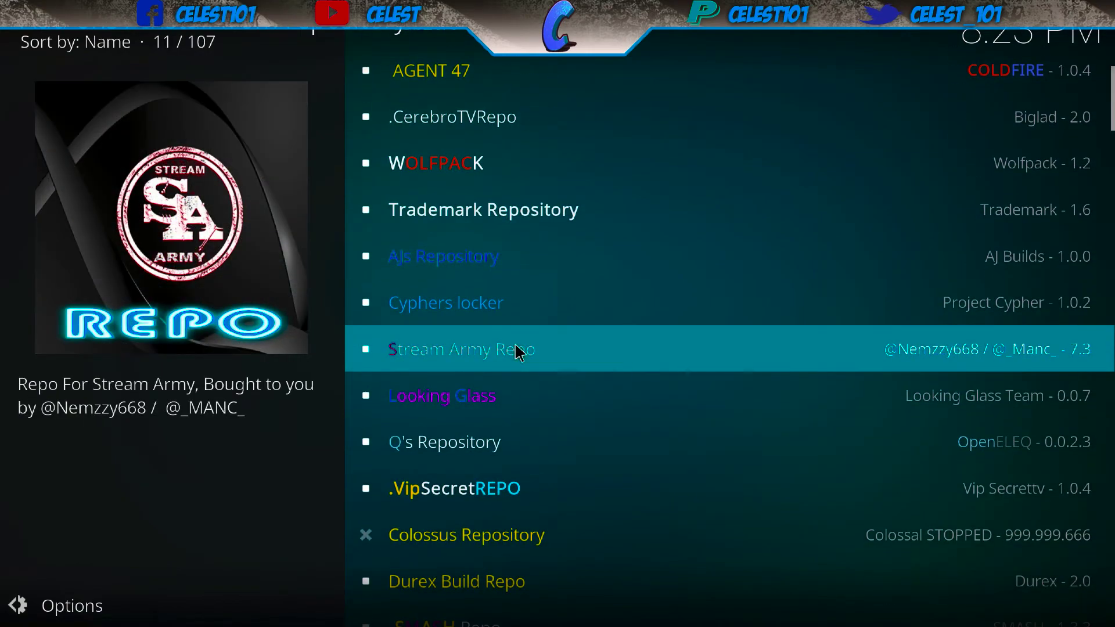
scroll(516, 349, down, 20)
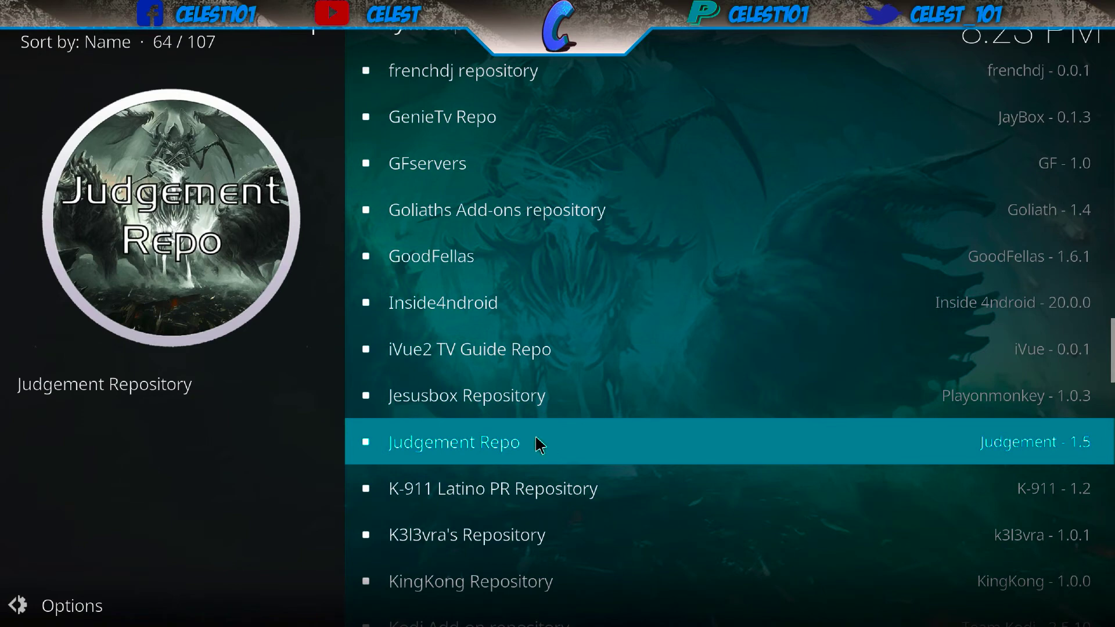
click(481, 448)
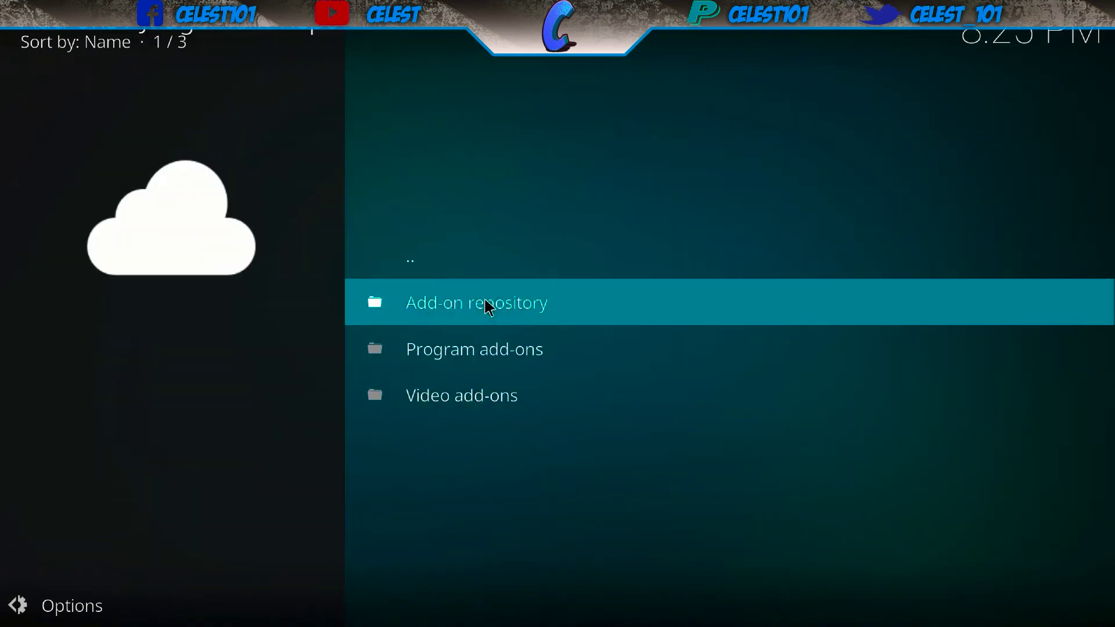
click(468, 392)
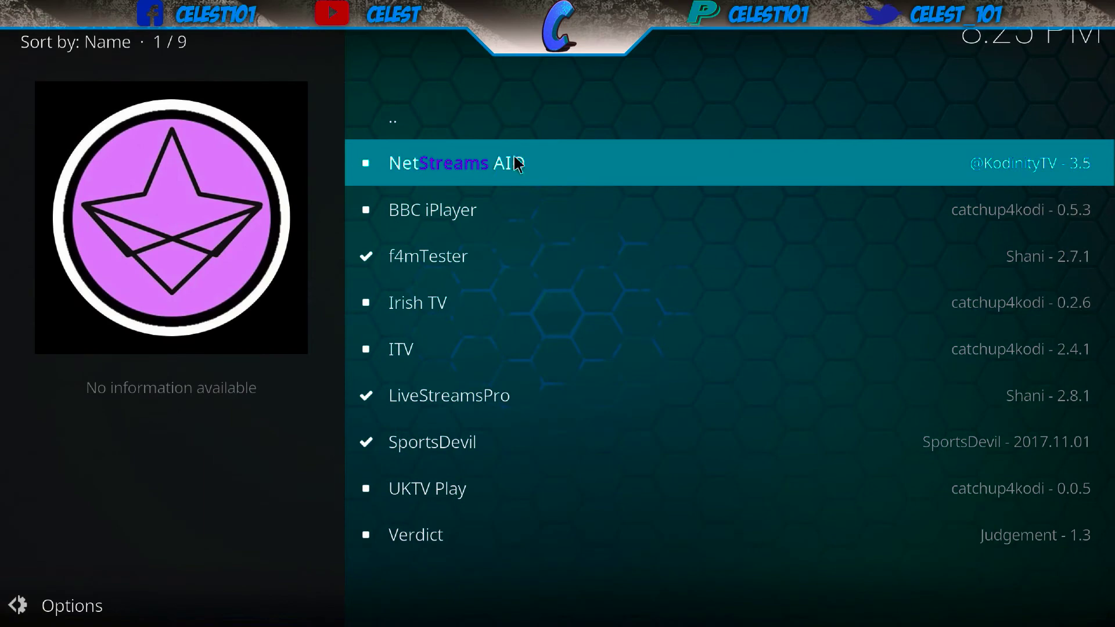
- Install NetStreams AIO from the Video add-ons list and launch it
click(504, 165)
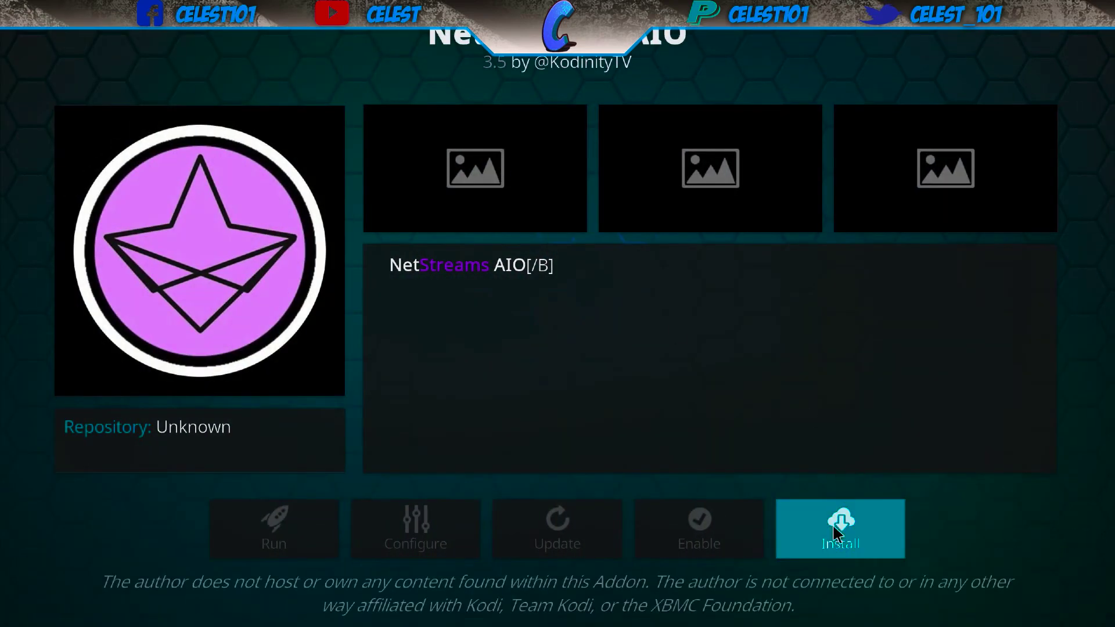
click(836, 533)
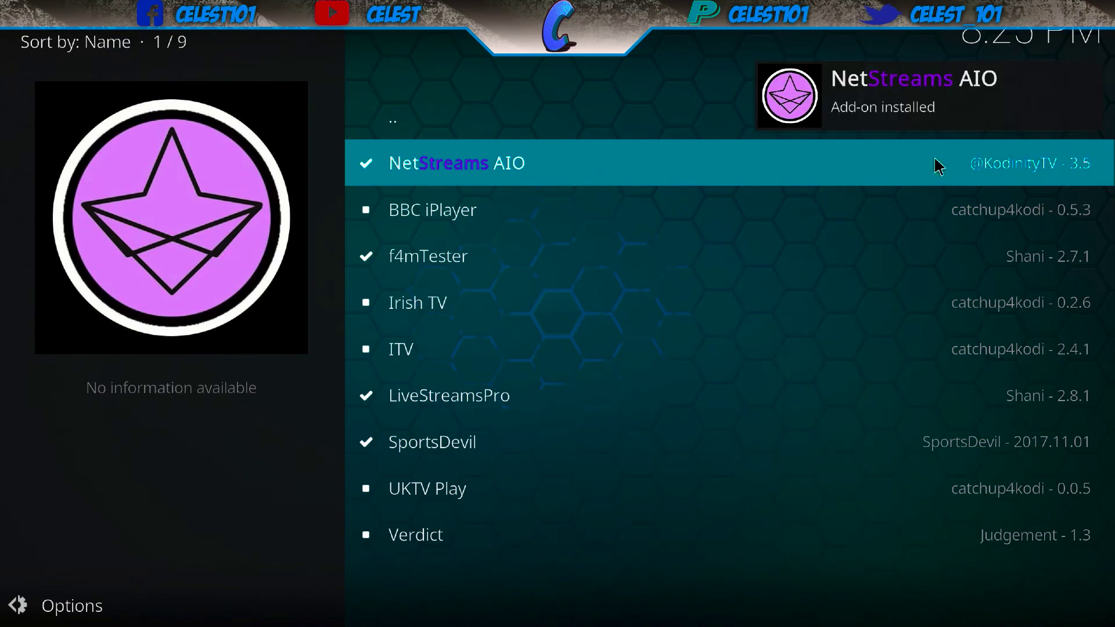
right_click(561, 163)
right_click(548, 162)
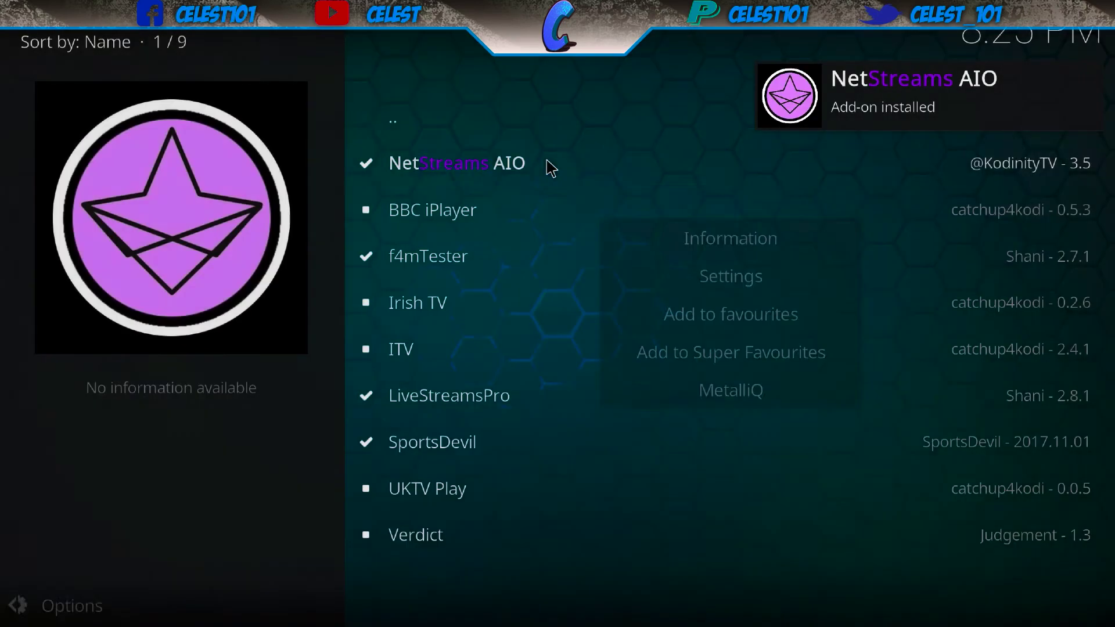
click(550, 168)
click(205, 550)
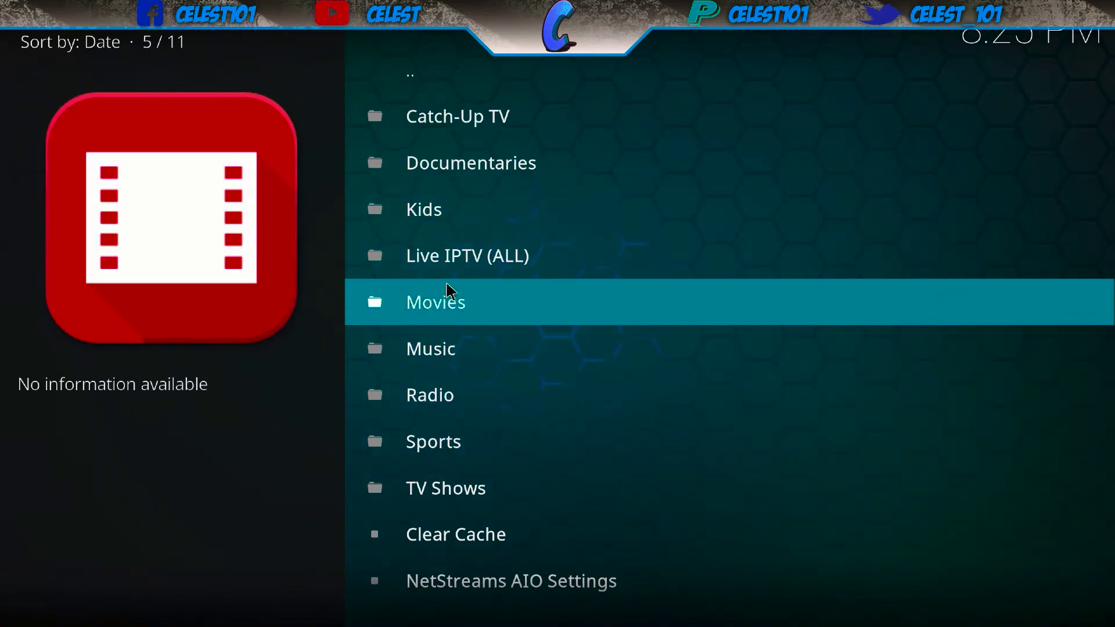
- Open NetStreams AIO's Movies category and scroll through its subcategories
click(469, 318)
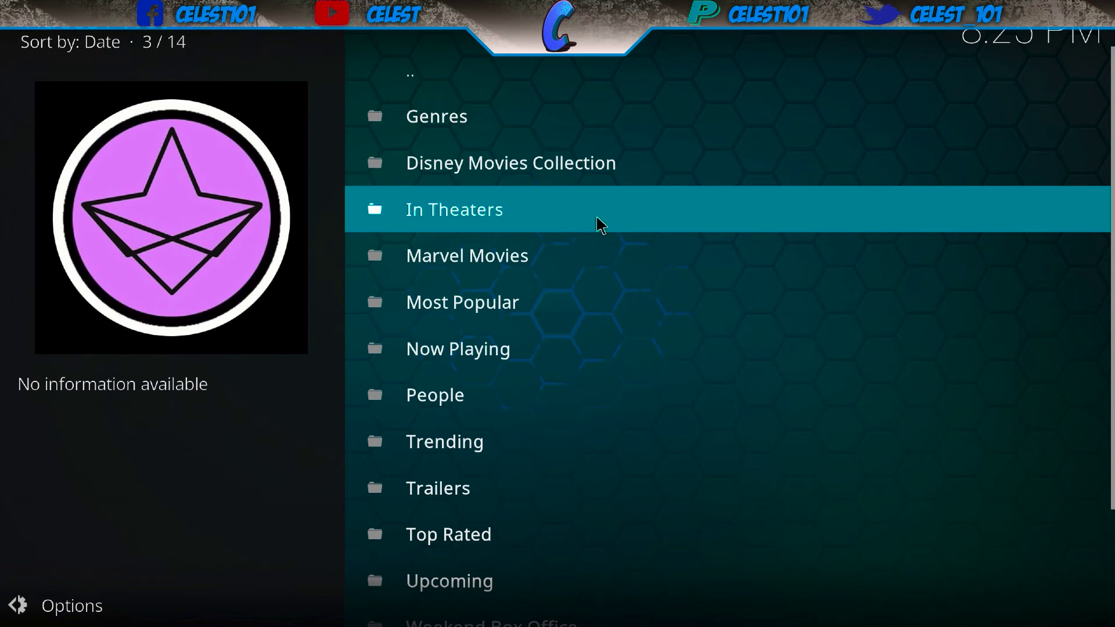
scroll(542, 385, down, 4)
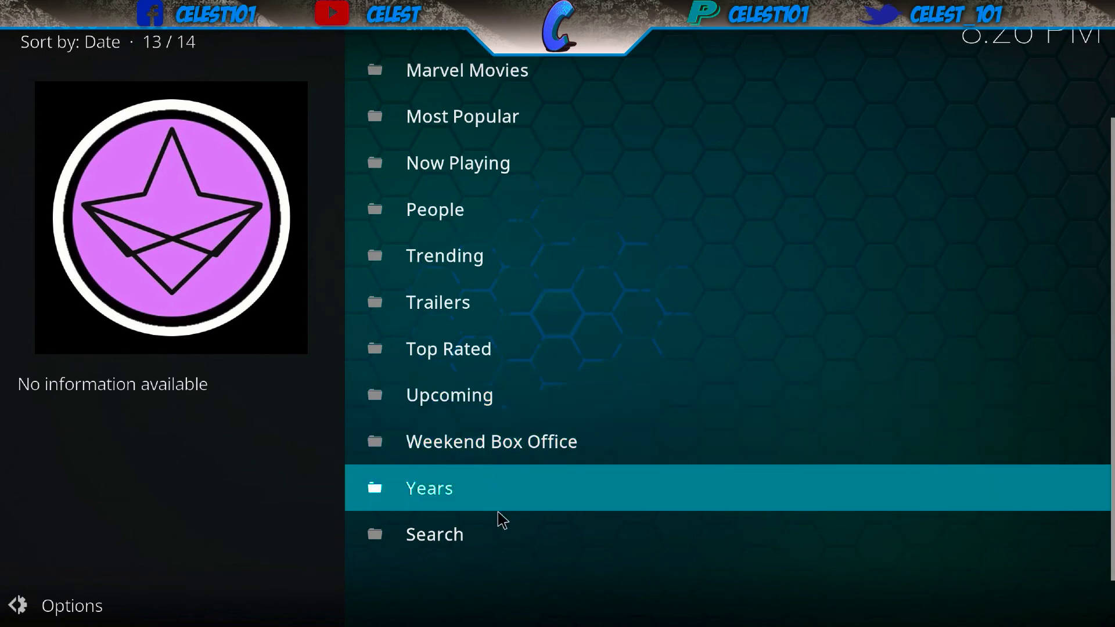
scroll(423, 255, up, 4)
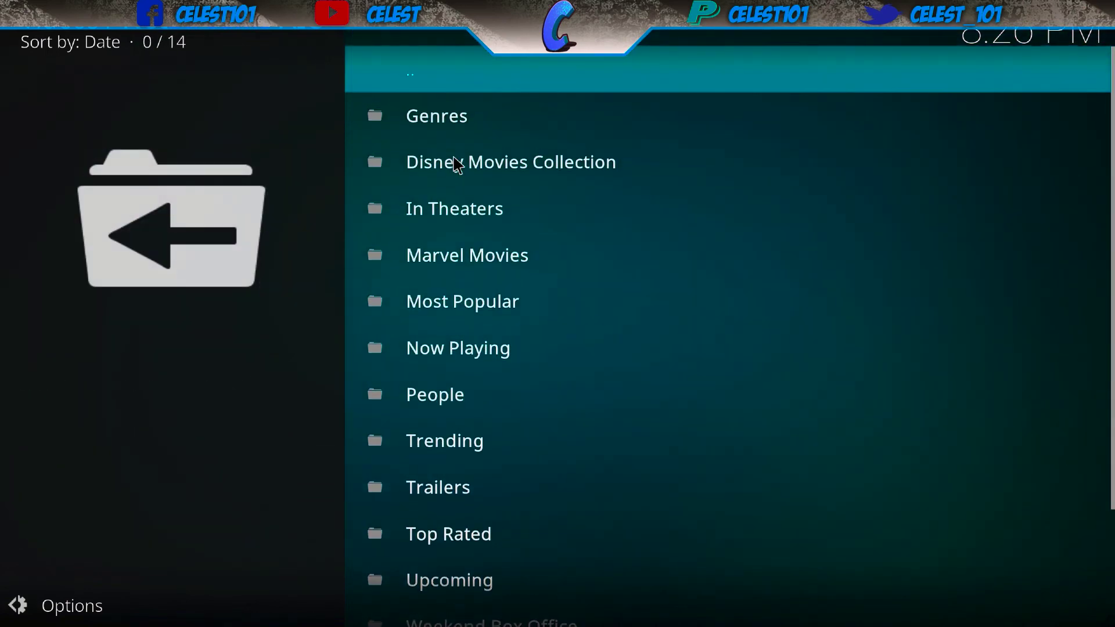
- Go back to the add-ons list, relaunch NetStreams AIO and return to Movies
key(BackSpace)
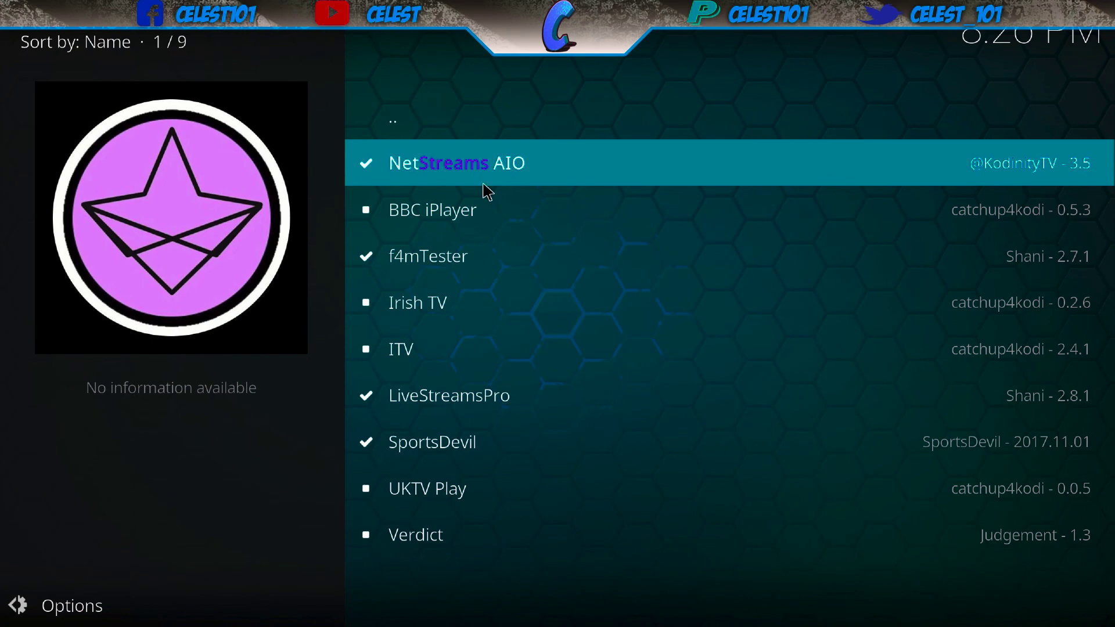
click(492, 183)
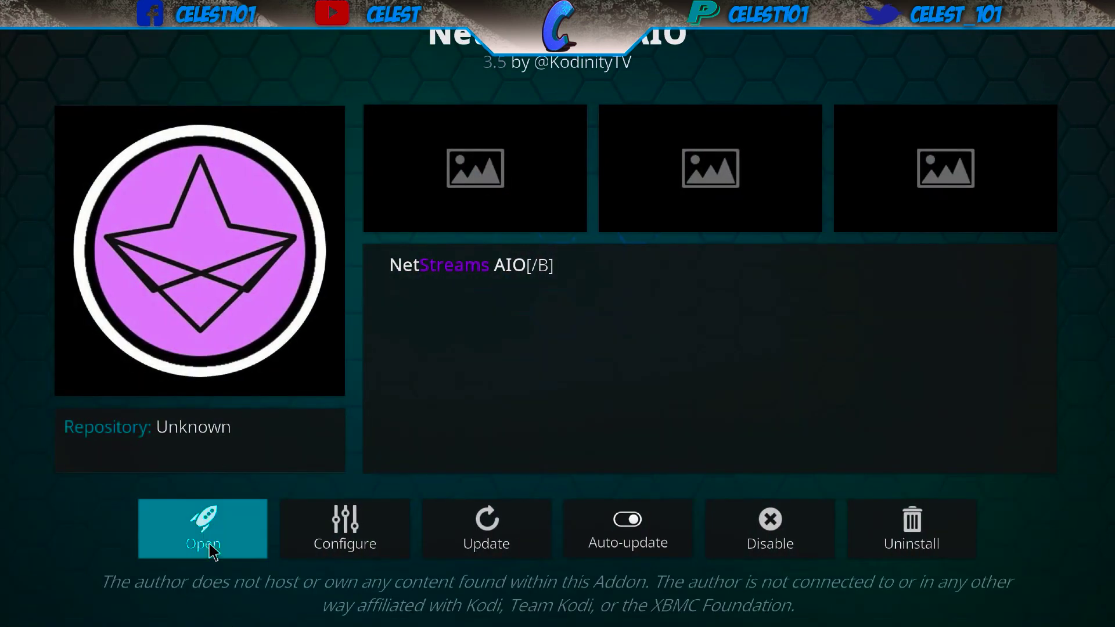
click(207, 546)
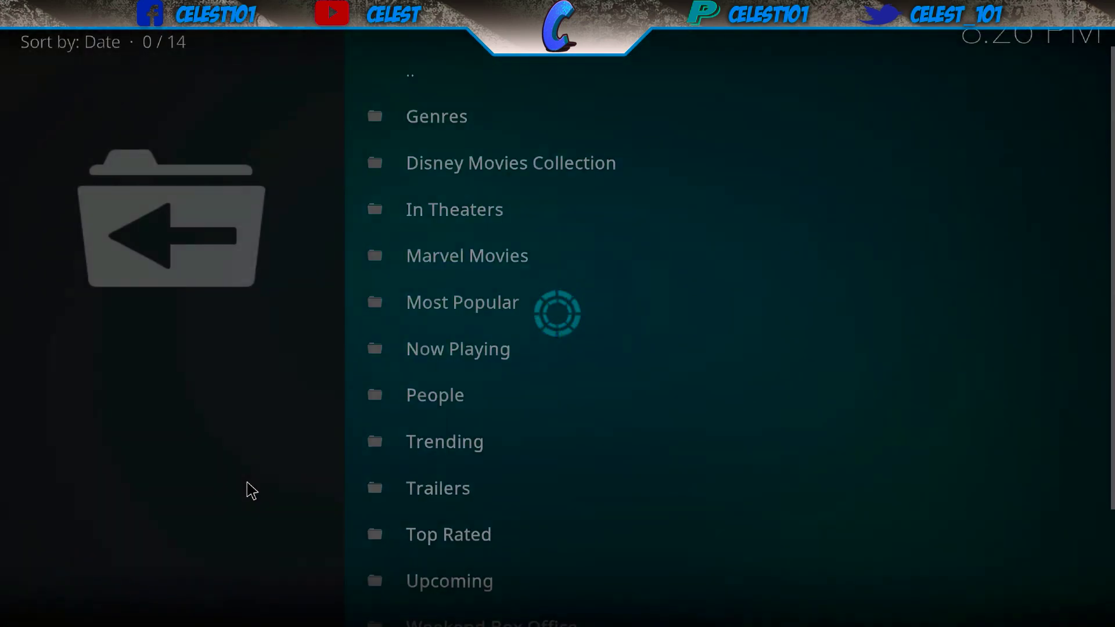
click(496, 72)
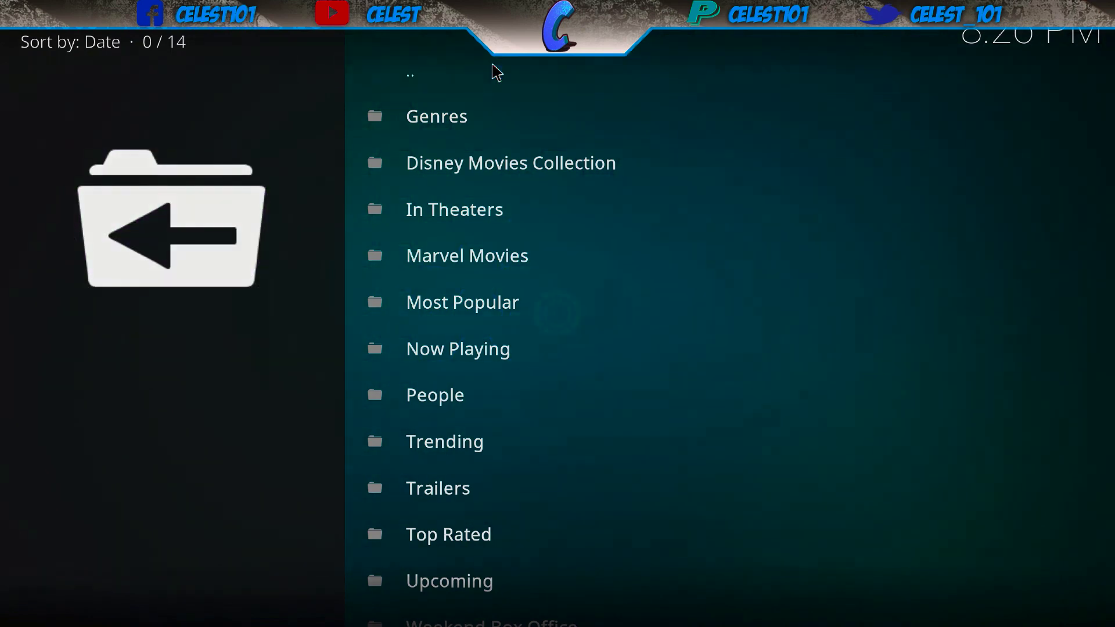